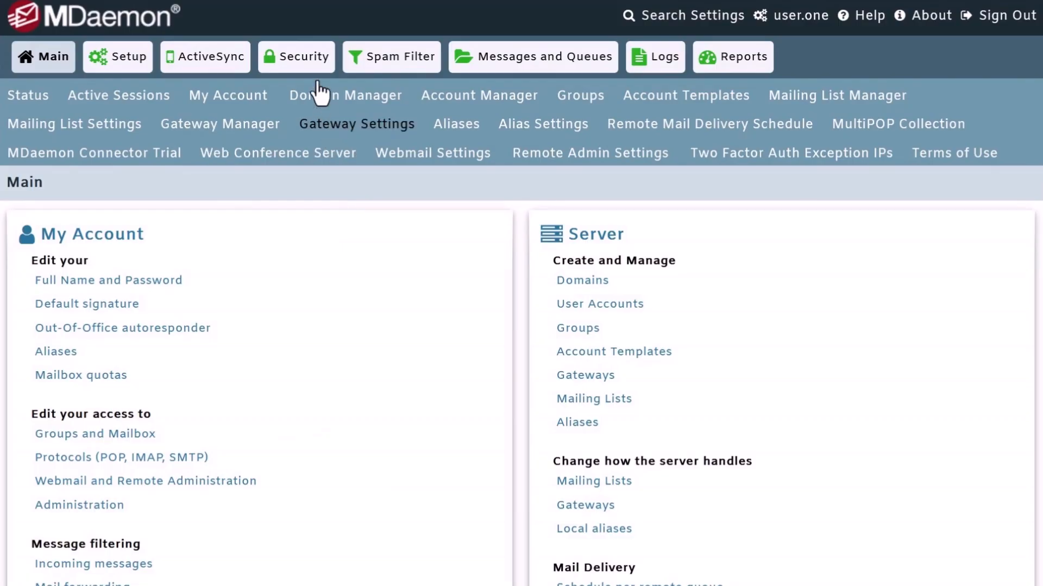
Go to Security > Sender Authentication > Send As Permissions and focus the empty Account field
click(308, 64)
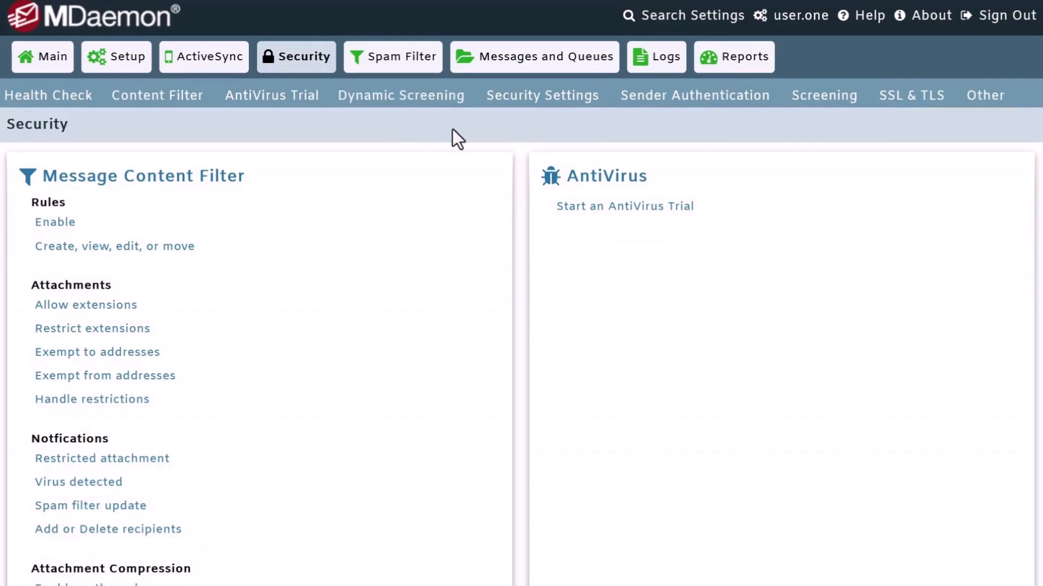
click(709, 100)
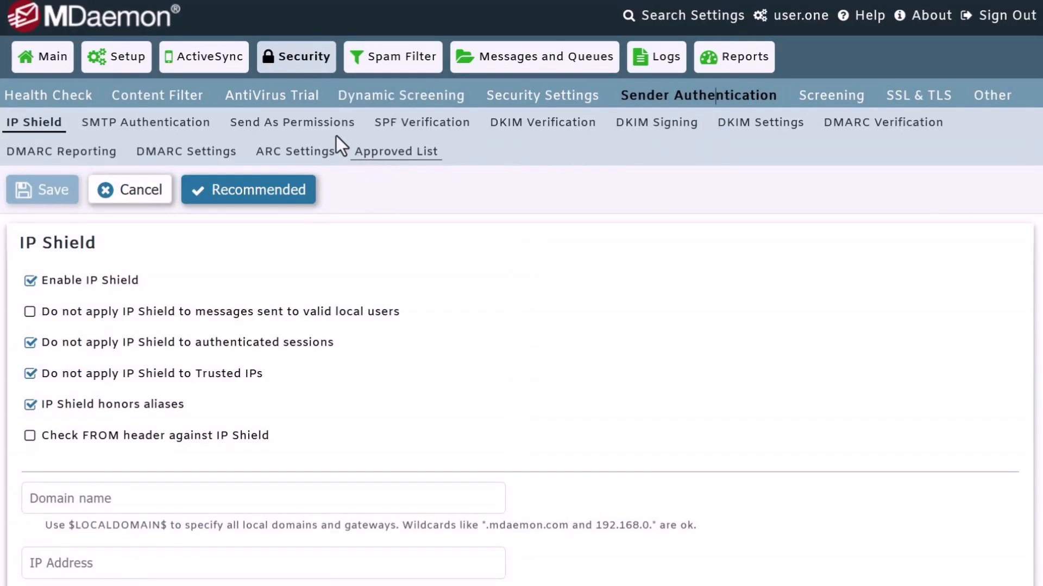
click(297, 130)
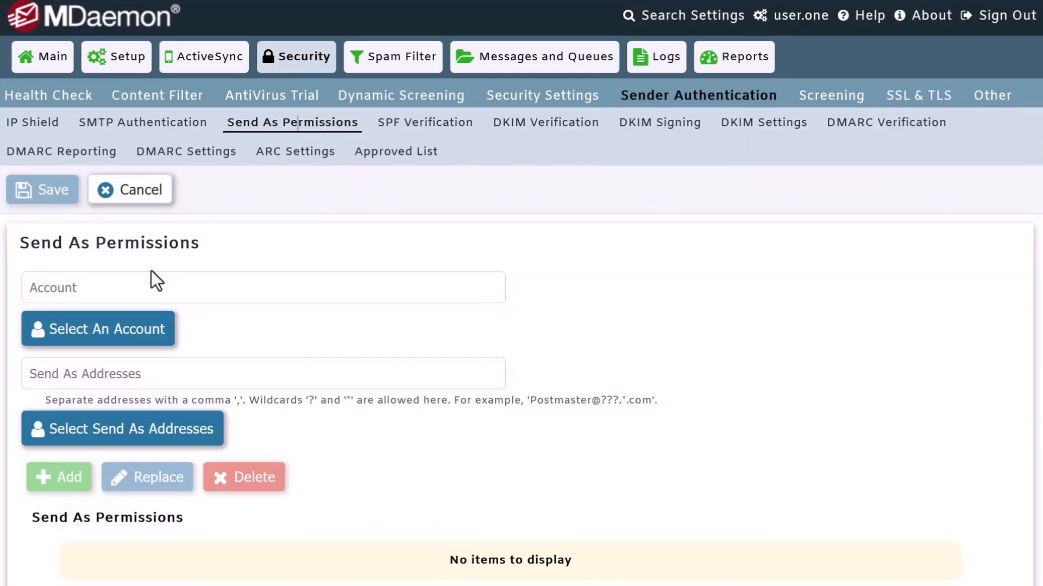
click(114, 292)
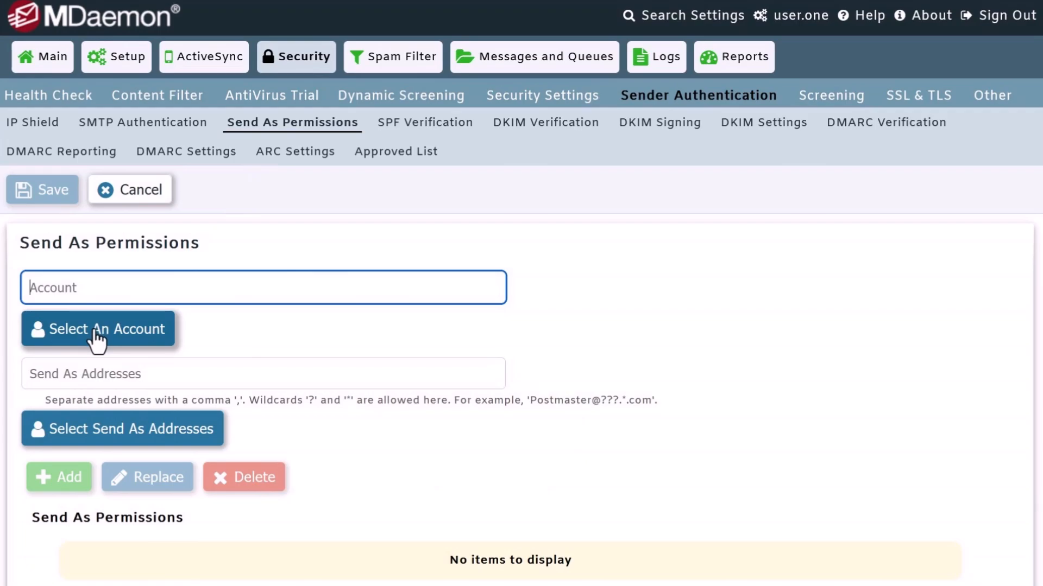
Choose the first user's account, then select the other user's mailbox as its send-as address
click(97, 334)
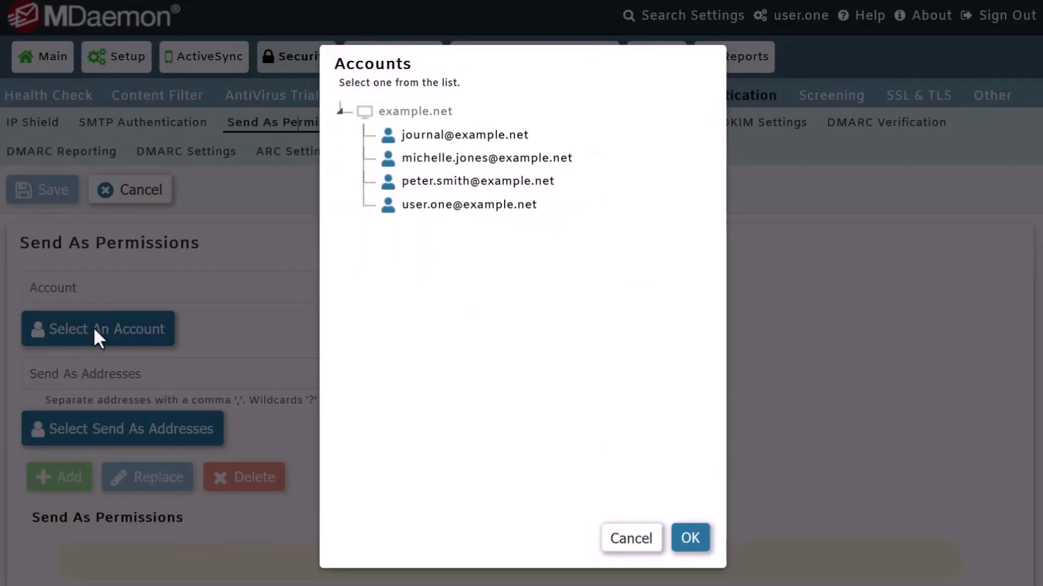
click(478, 206)
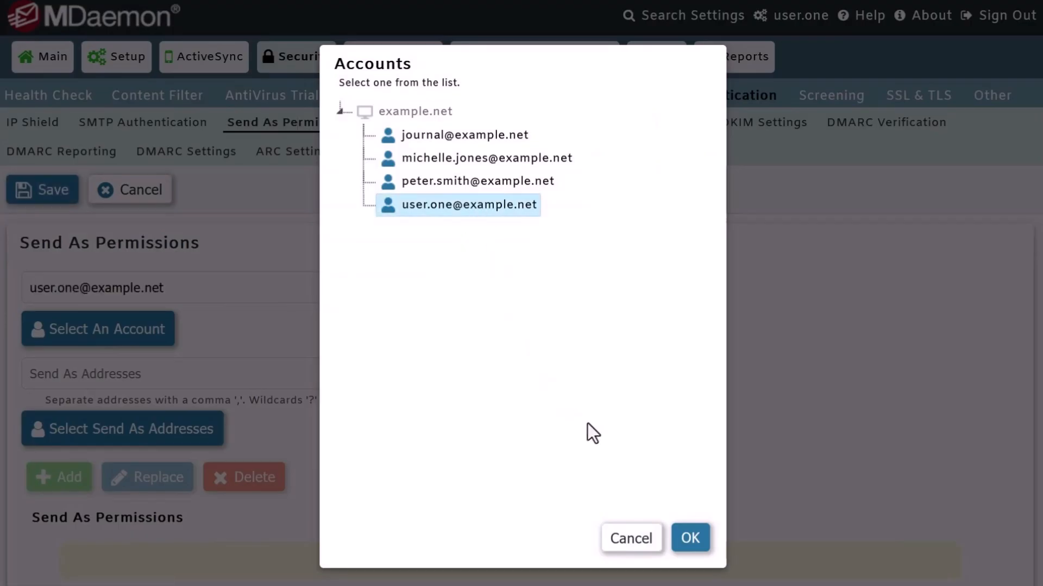
click(685, 542)
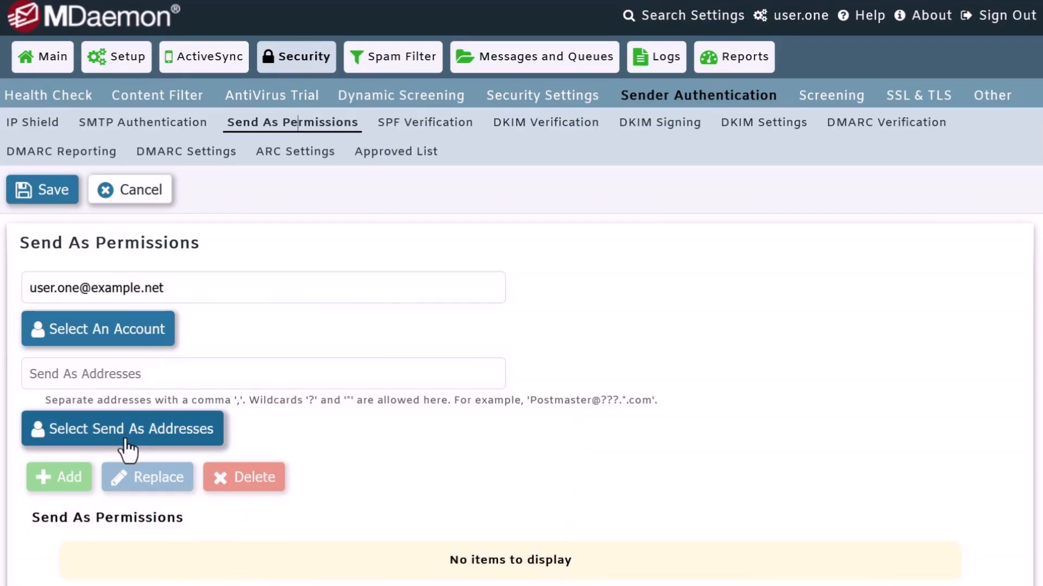
click(128, 448)
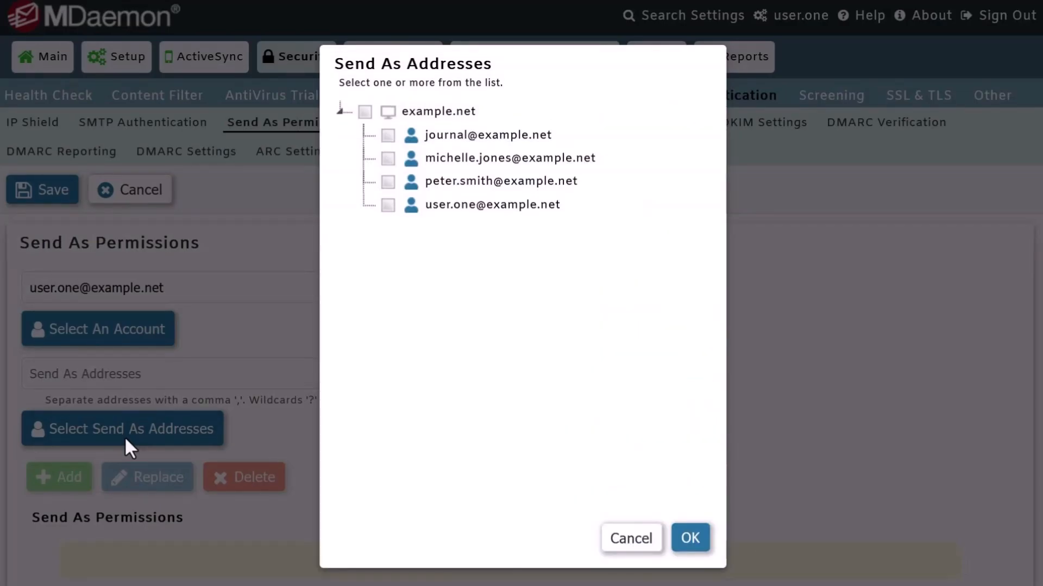
click(388, 185)
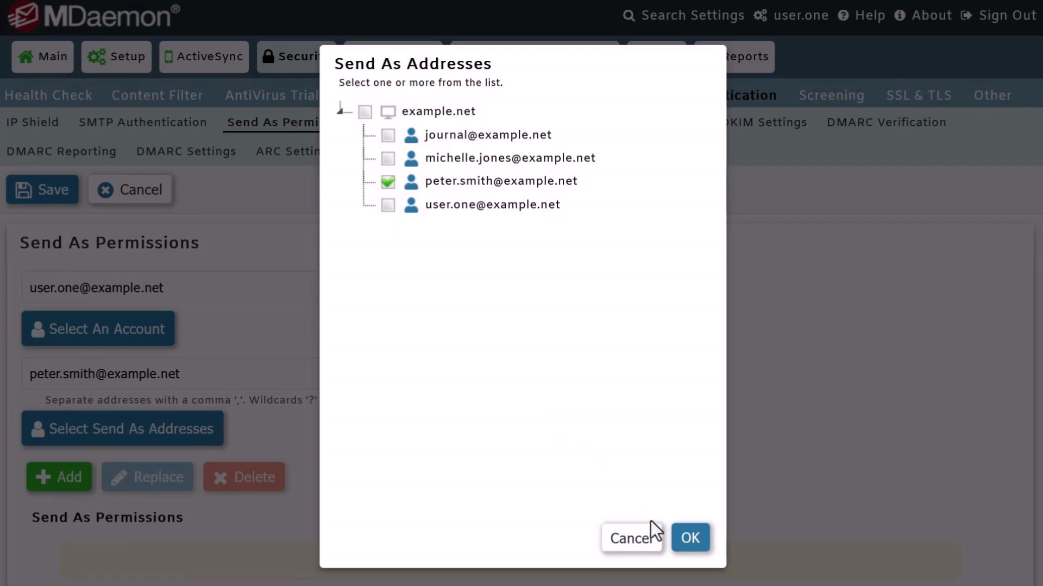
click(689, 537)
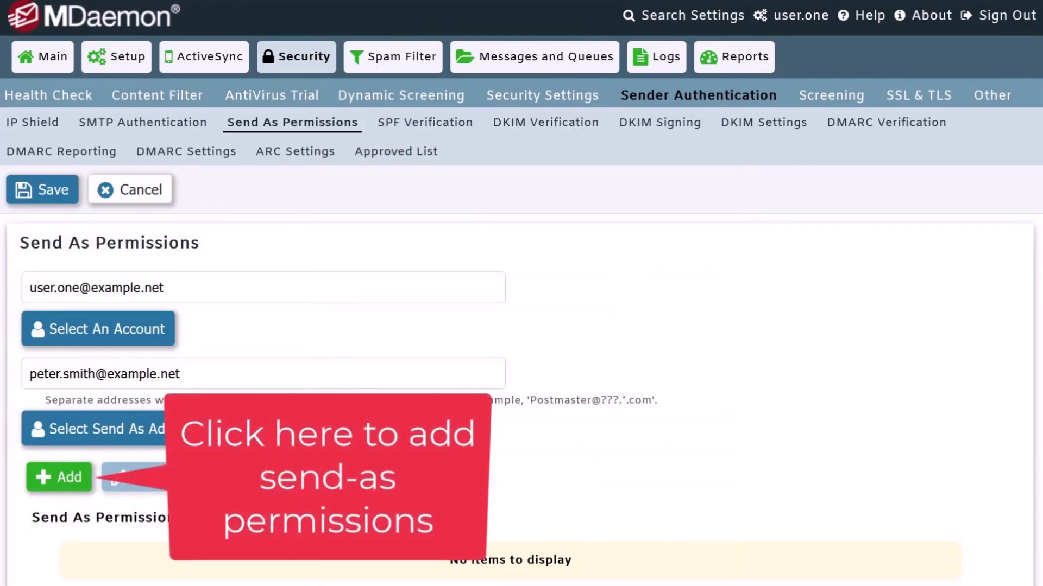
Add the send-as permission pairing the chosen account with the other user's address
click(61, 479)
scroll(136, 562, down, 1)
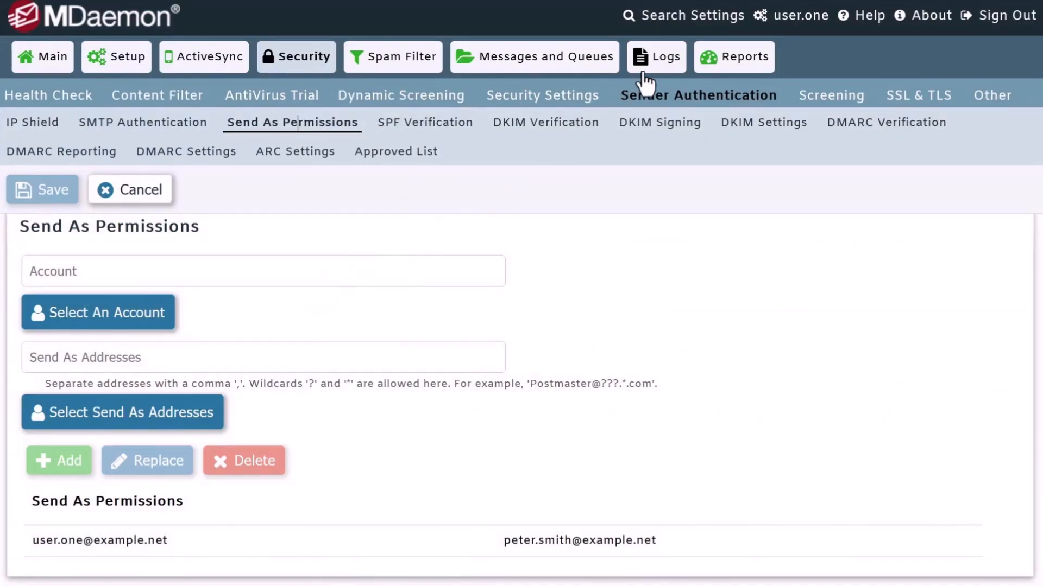
Open WORLDCLIENT\DOMAINS.INI from the Config Files list for editing
click(661, 72)
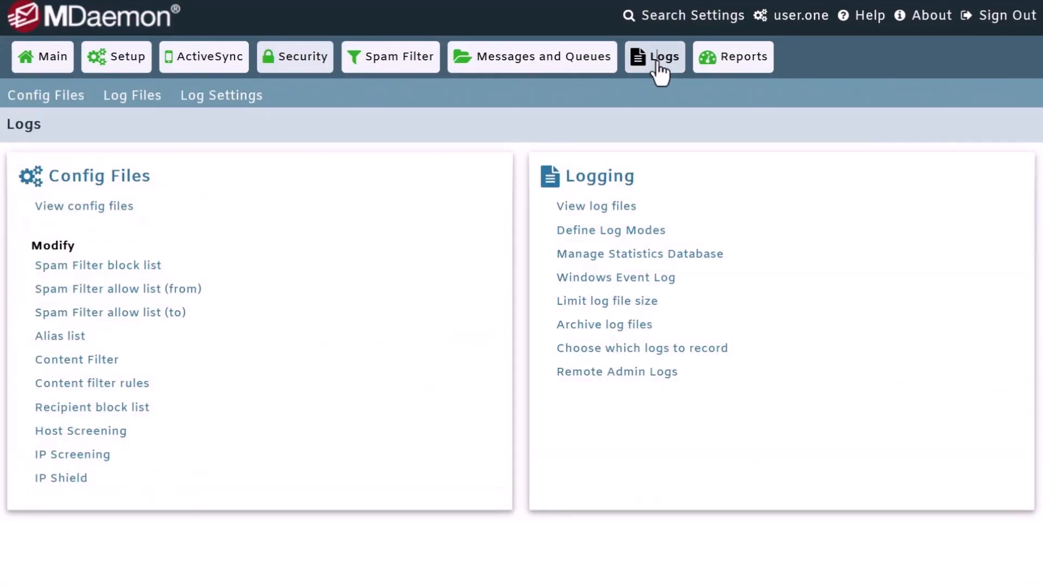
click(65, 99)
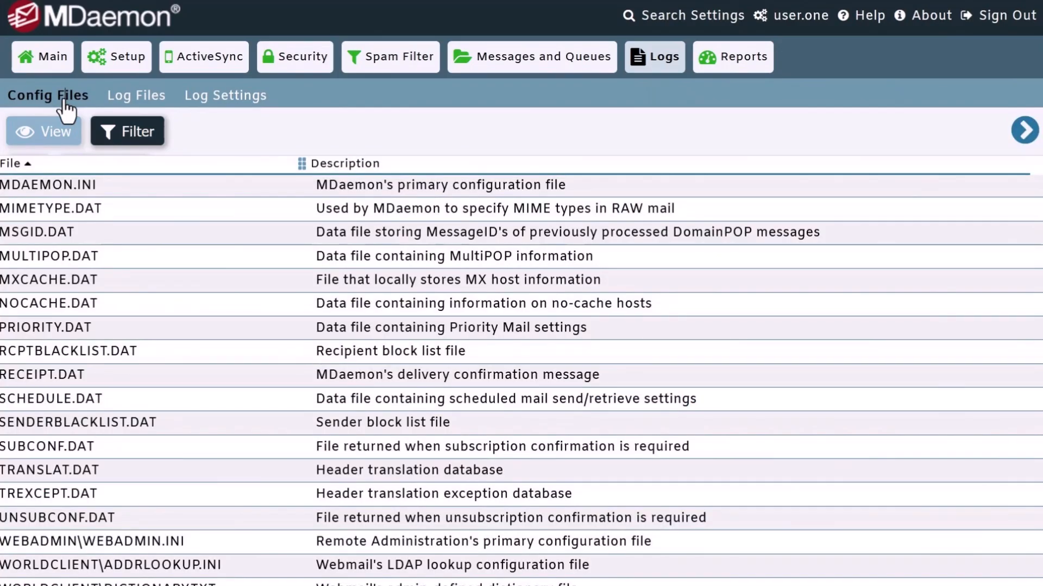
click(74, 279)
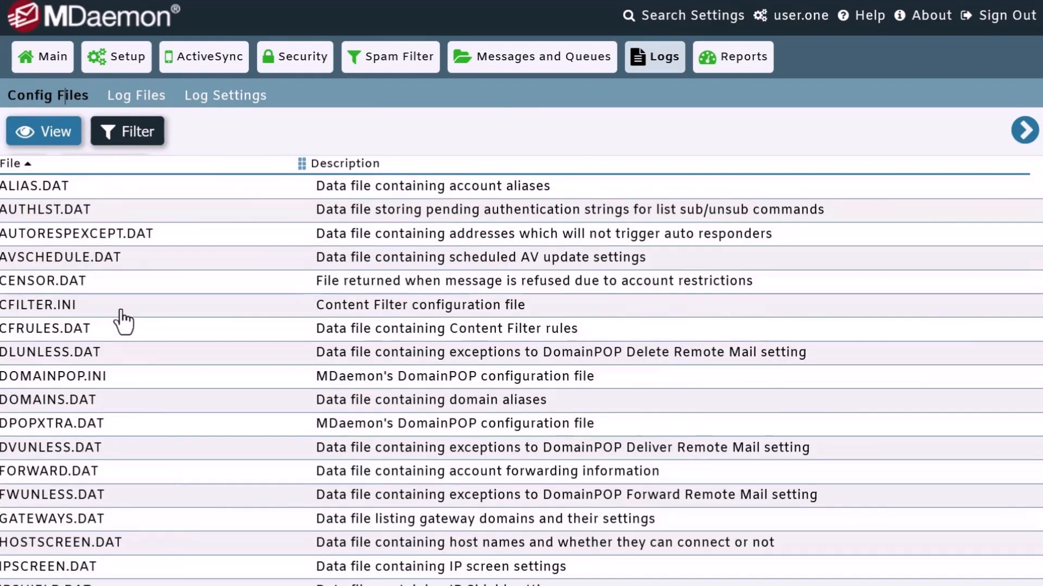
scroll(122, 322, down, 10)
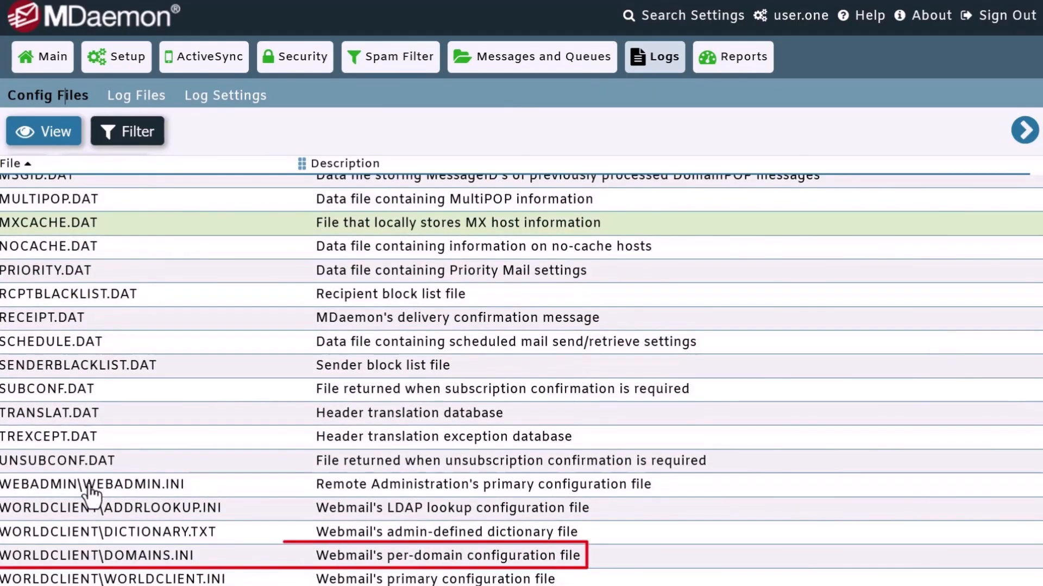
click(189, 559)
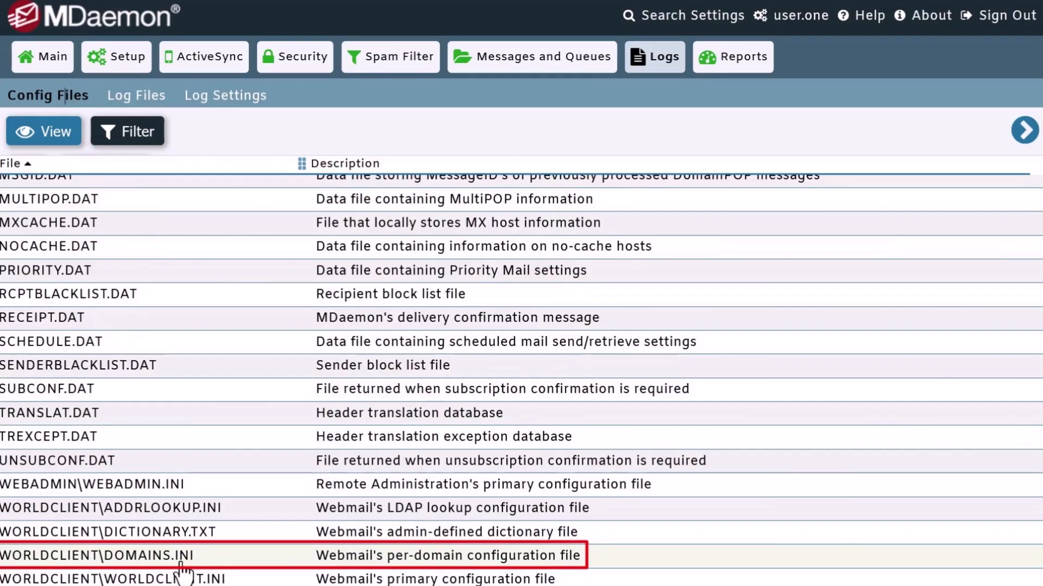
double_click(182, 565)
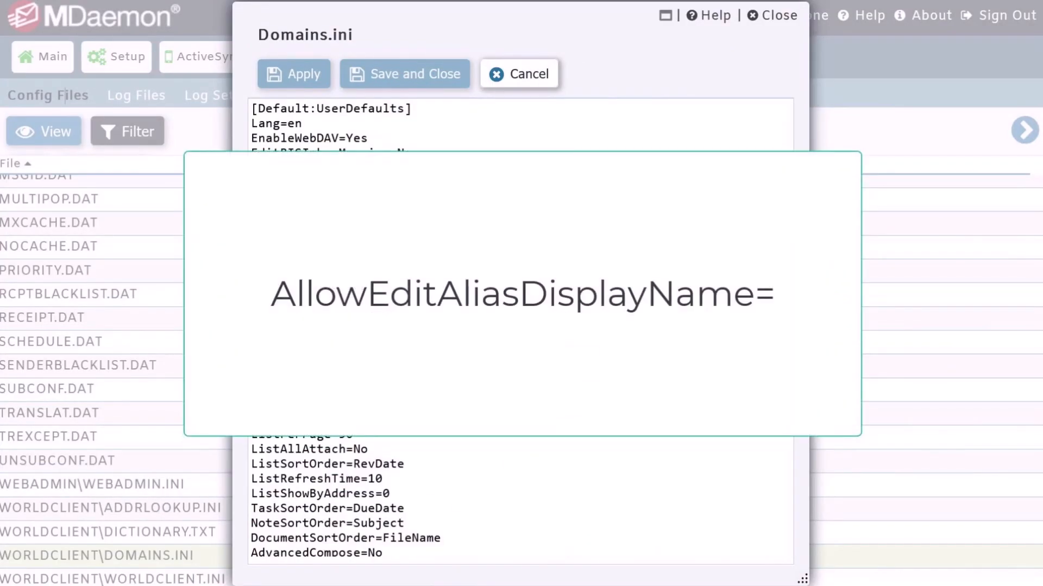
key(ctrl+f)
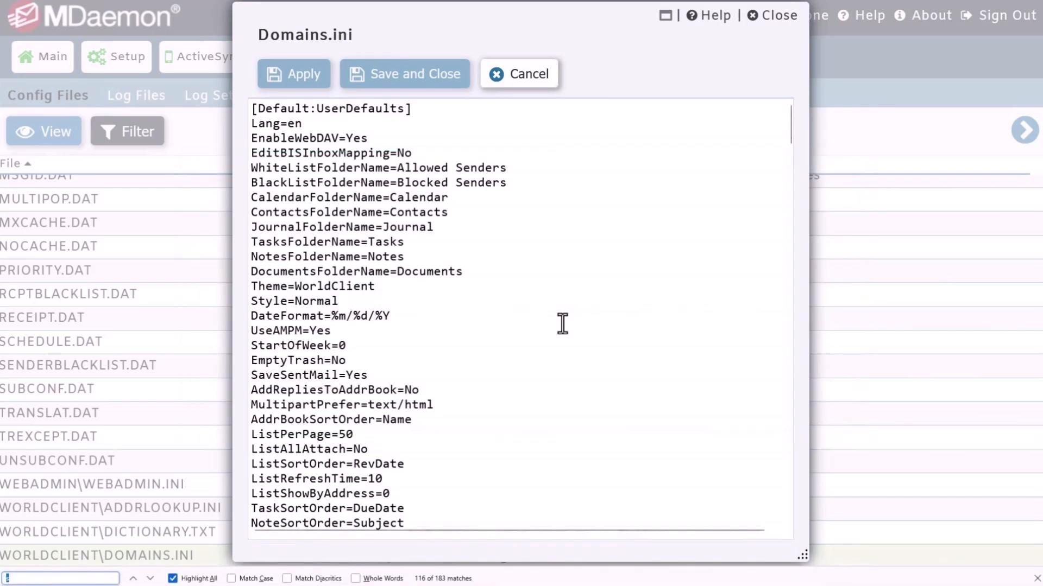
text(alloweditalias)
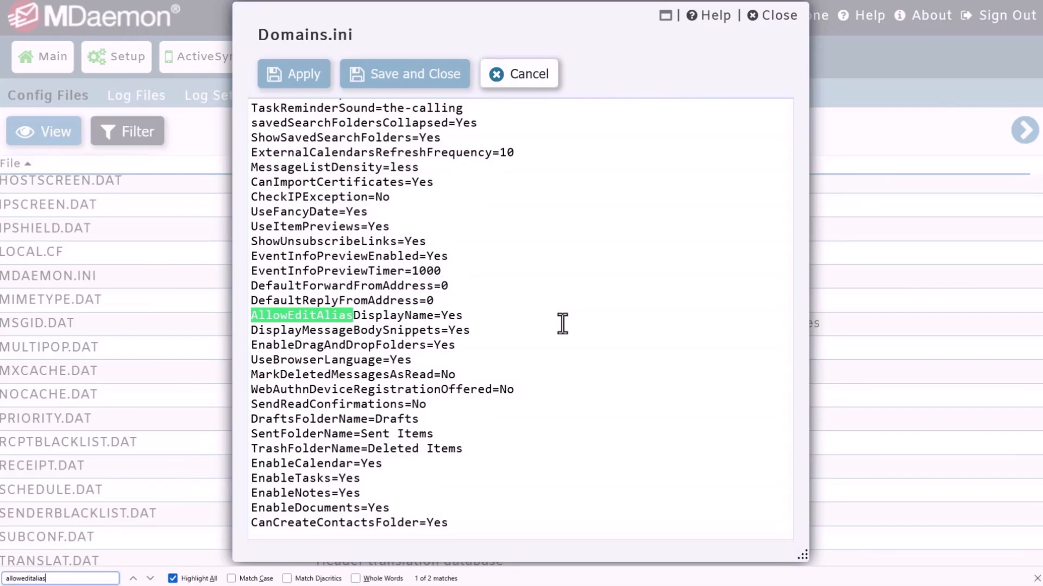
drag(441, 316, 448, 317)
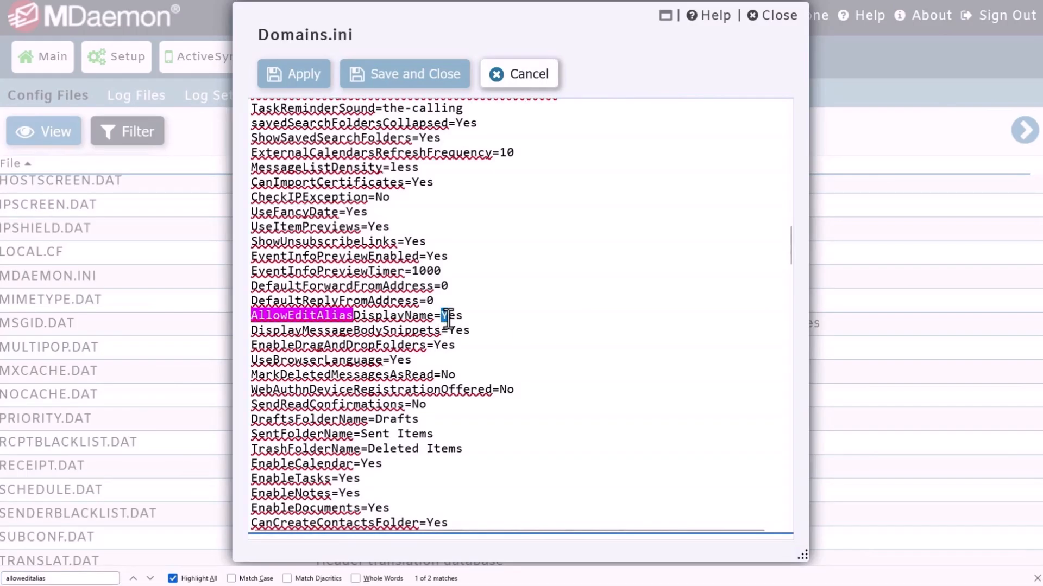
key(F3)
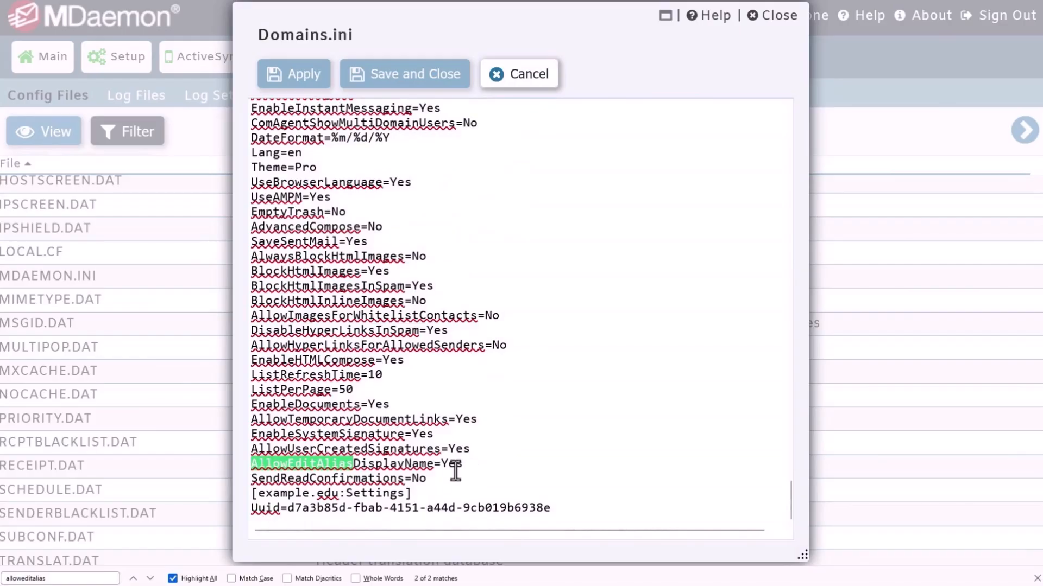
drag(462, 465, 257, 468)
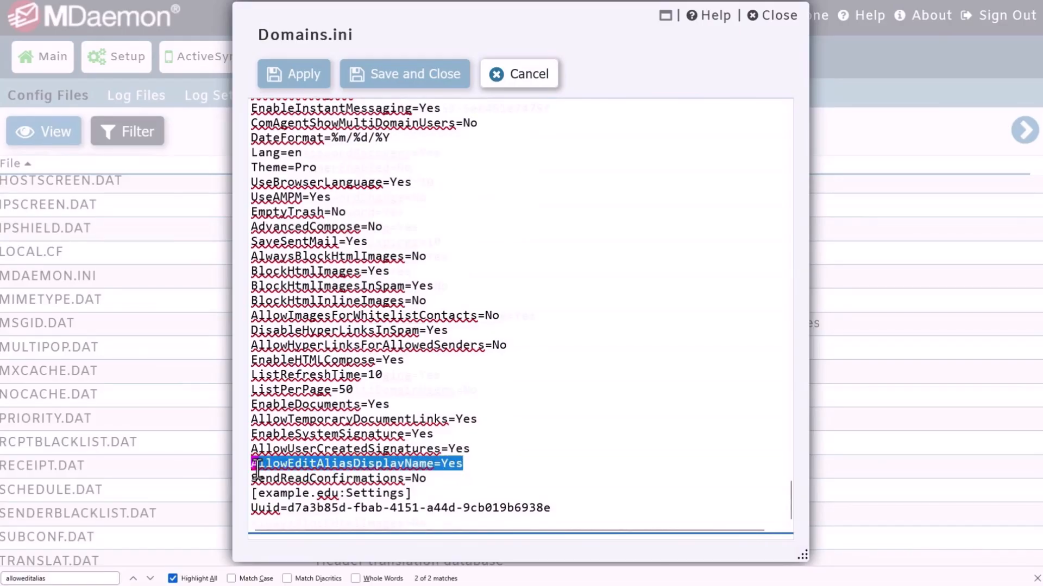
scroll(258, 468, up, 8)
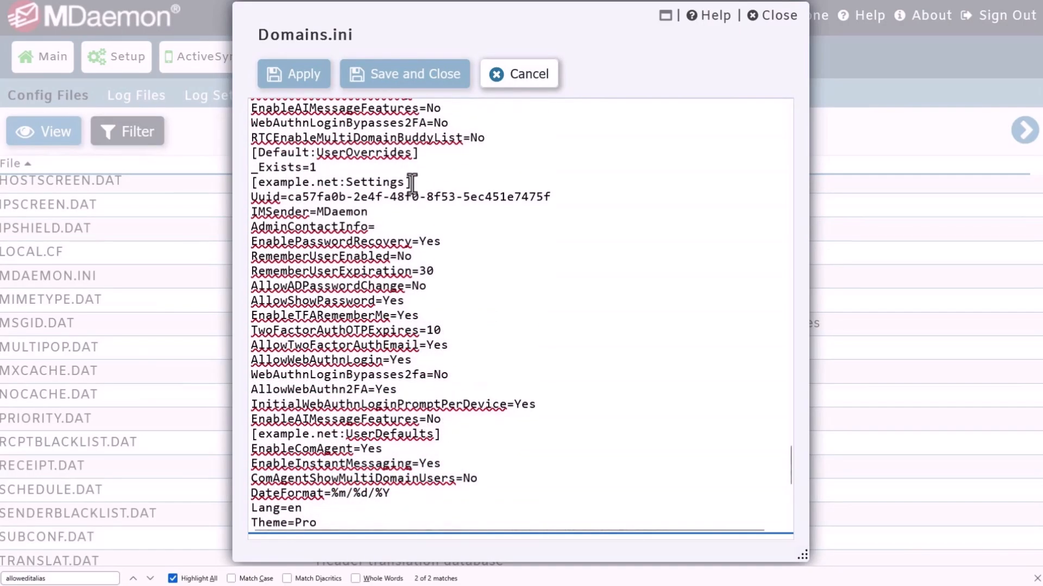
drag(412, 184, 240, 189)
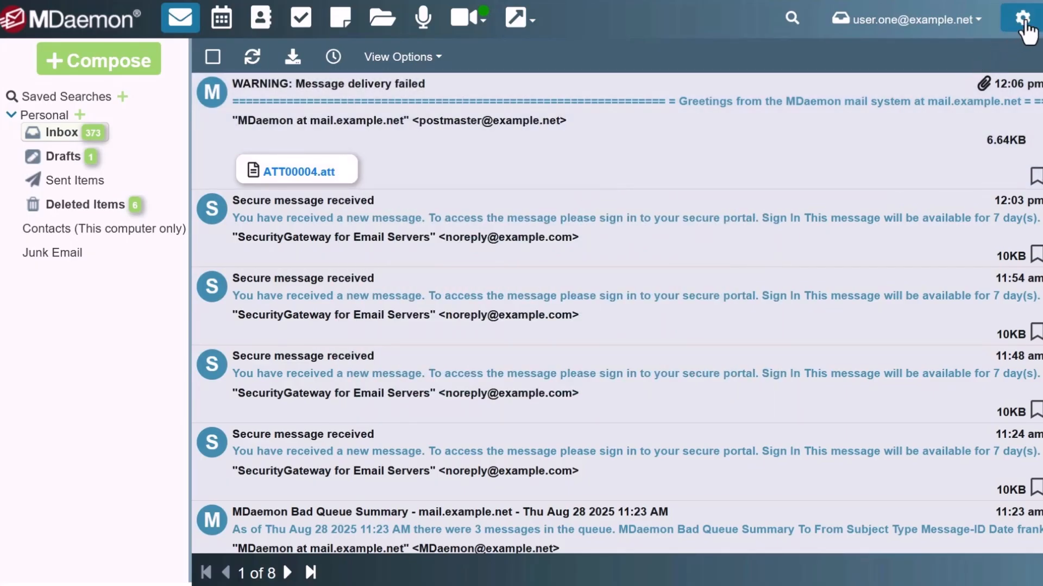
Open webmail Compose settings and expand the Default From Address dropdown to find the send-as address
click(1022, 21)
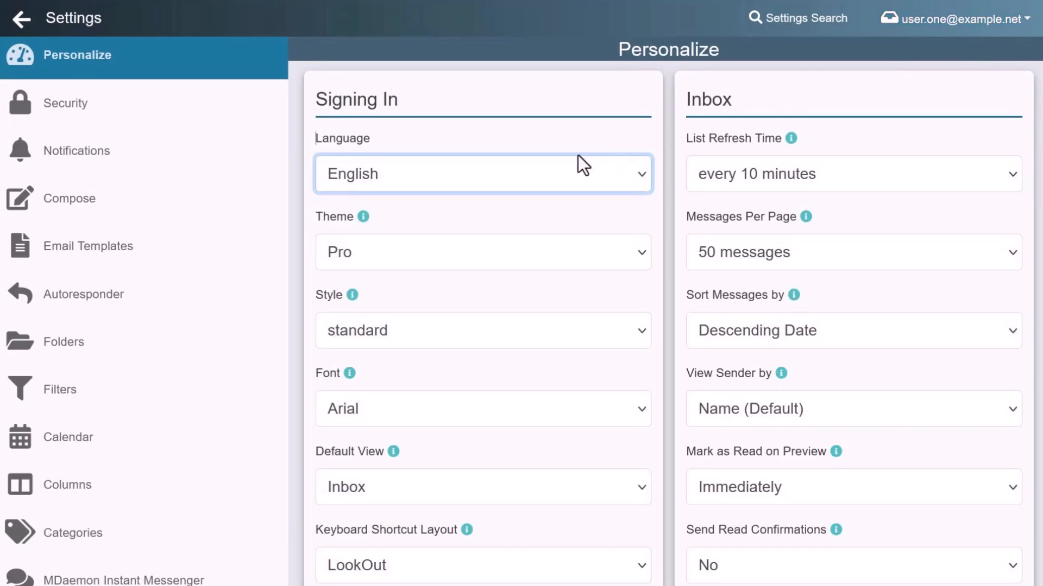
click(65, 209)
click(642, 175)
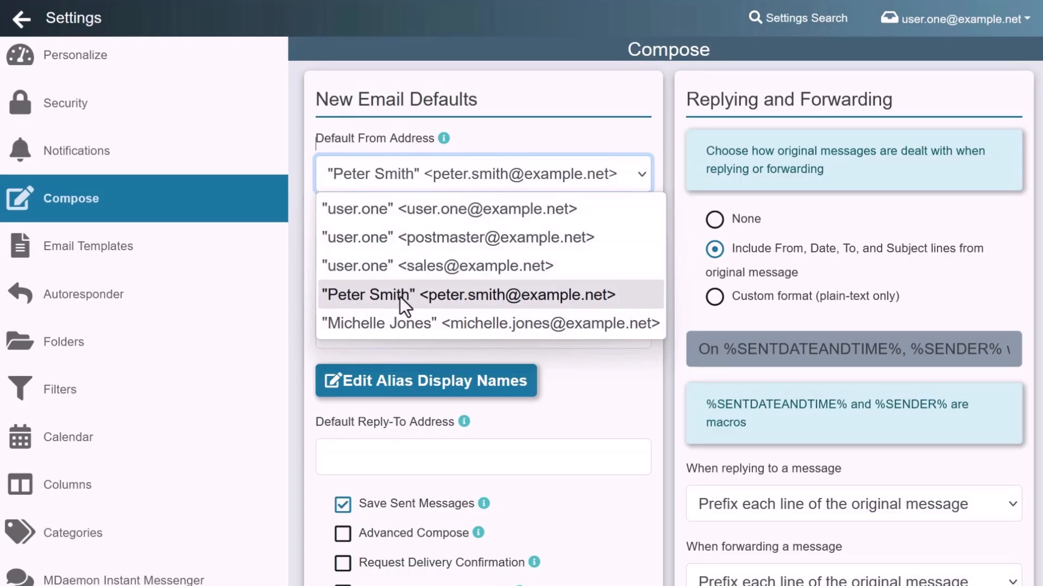
Rename the other user's alias display name to an 'on behalf of' name naming both users
click(390, 386)
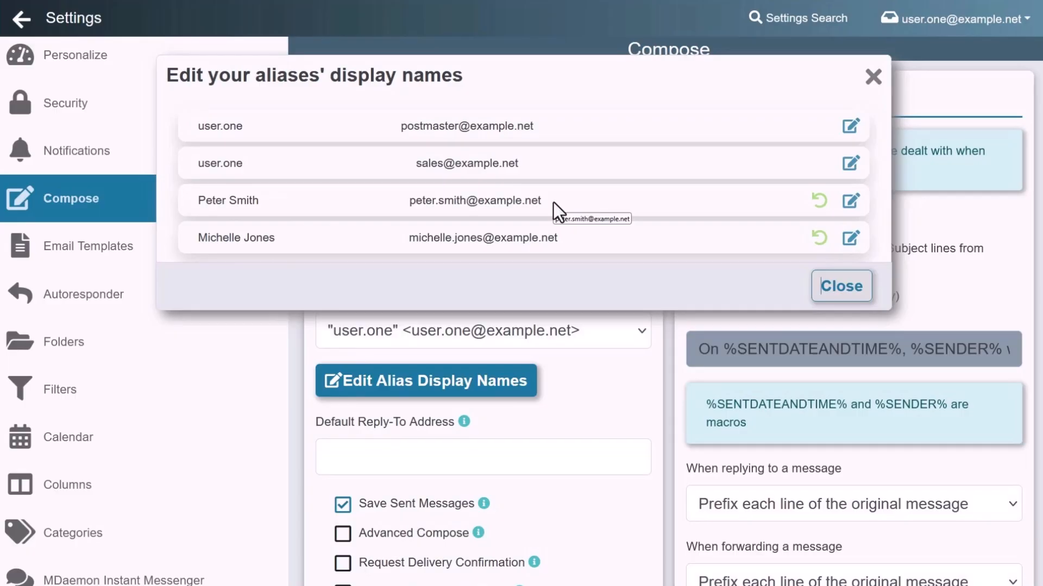
click(848, 201)
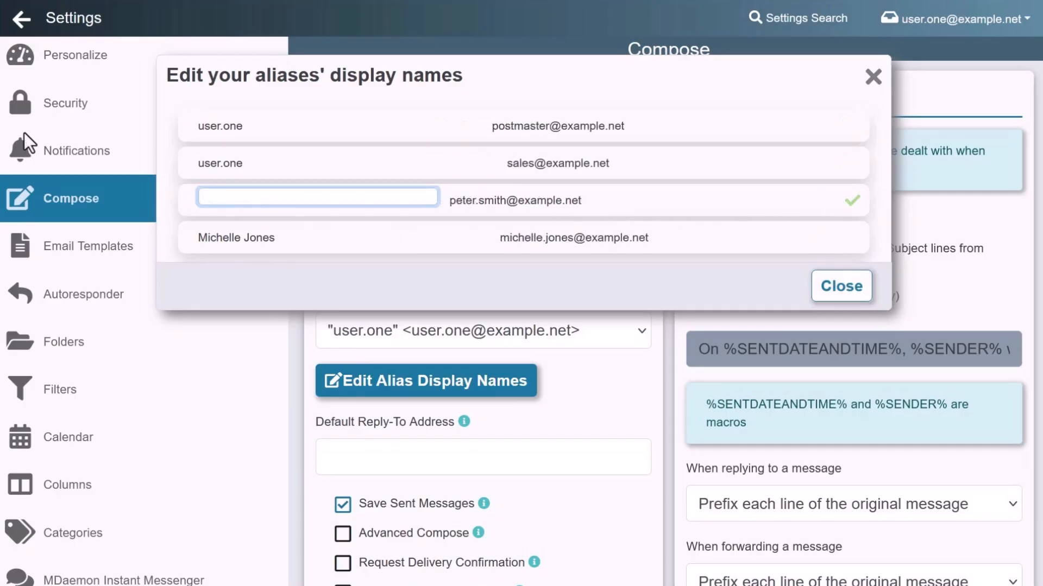
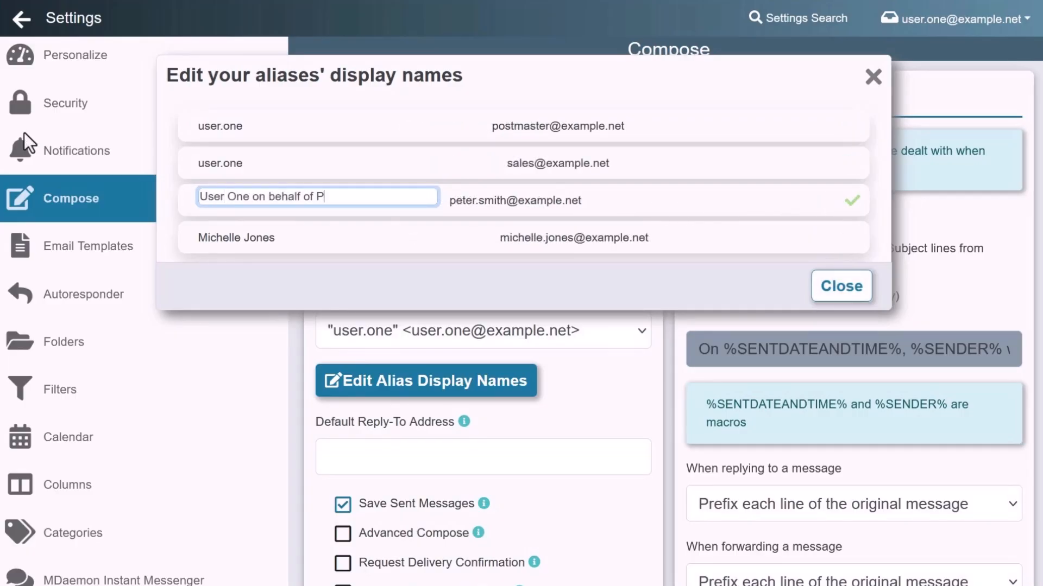
click(853, 203)
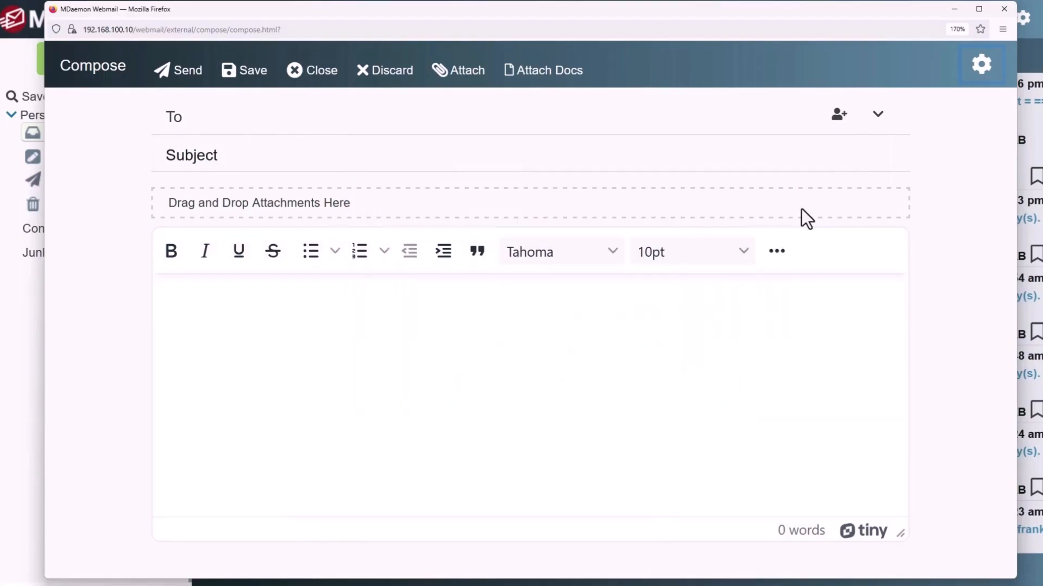
Set the new message's From sender to the 'on behalf of' alias in the advanced options
click(982, 66)
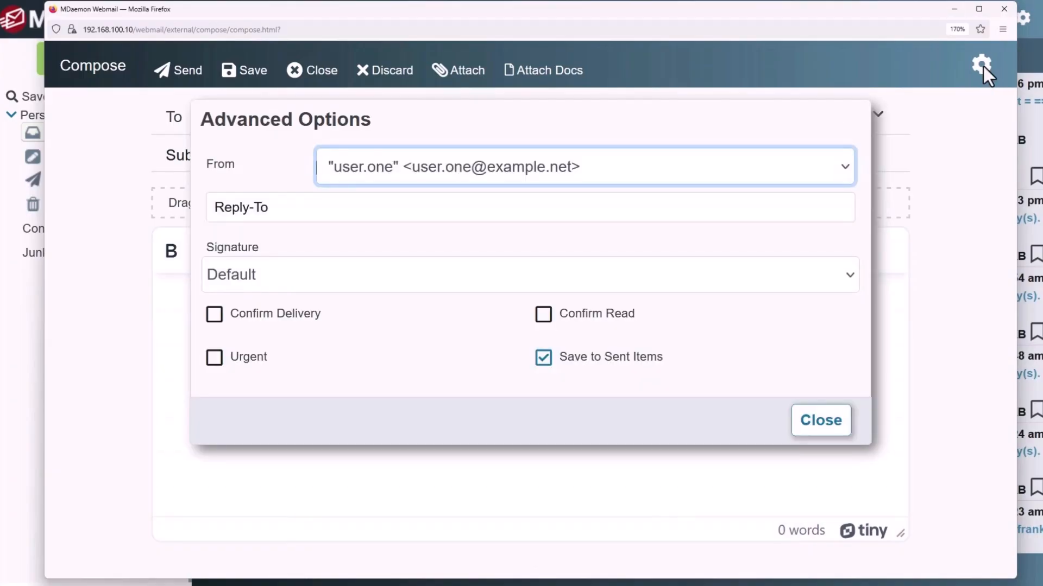
click(844, 165)
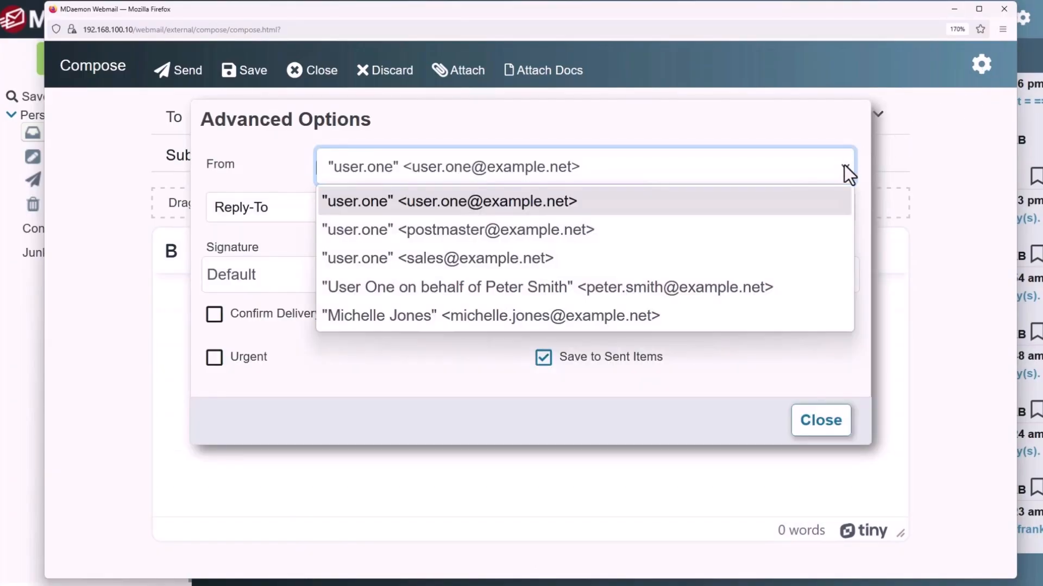
click(408, 291)
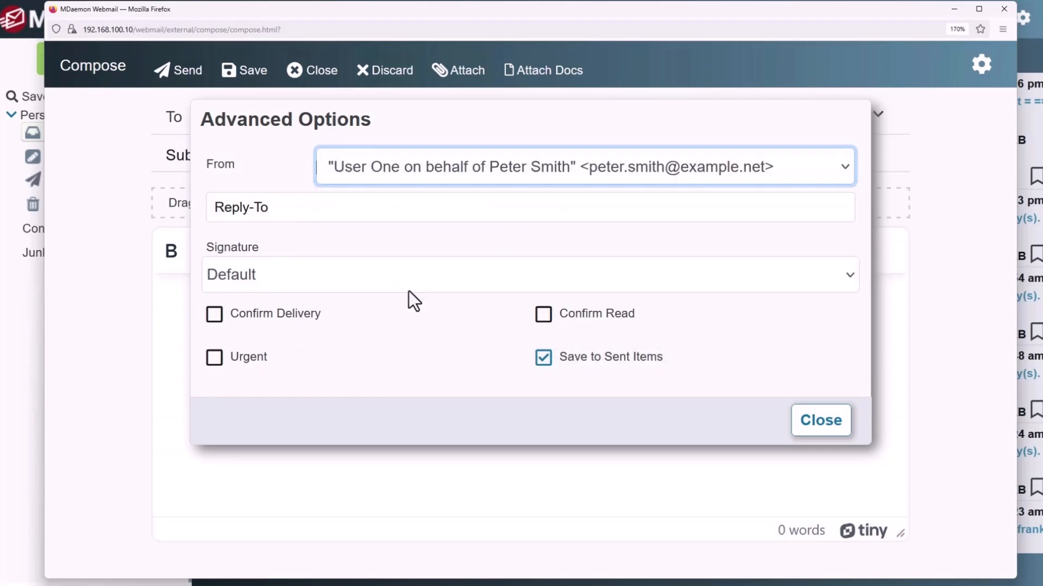
click(813, 423)
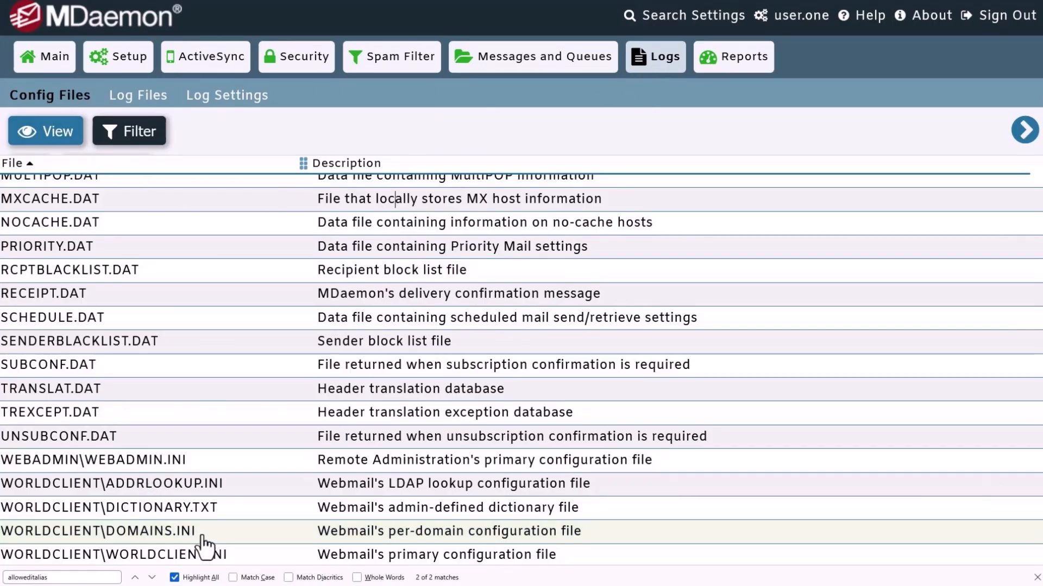
Reopen Domains.ini and change ComposeWithSendAsAddresses from Yes to No
double_click(222, 541)
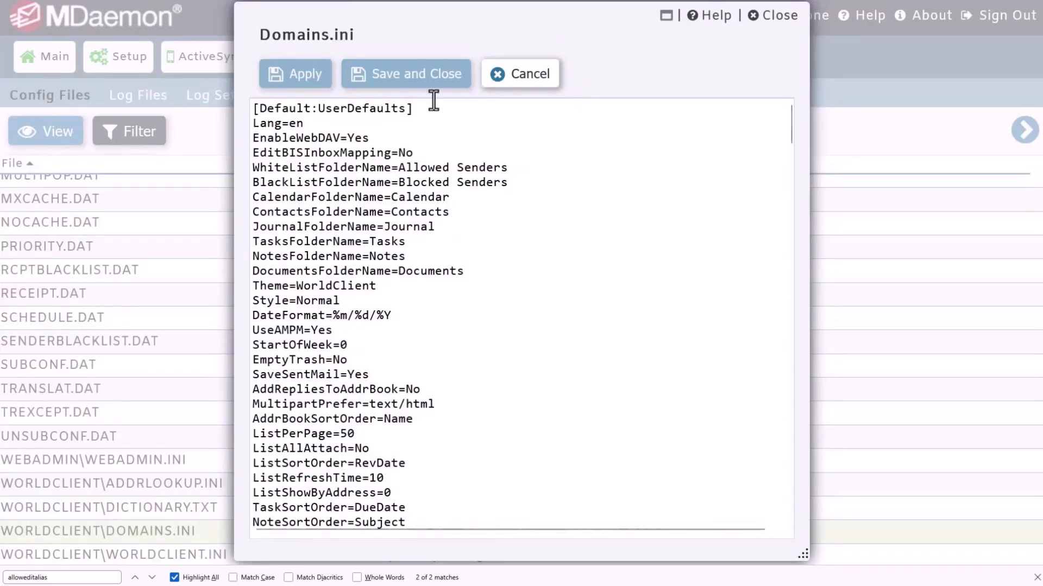
drag(419, 109, 248, 107)
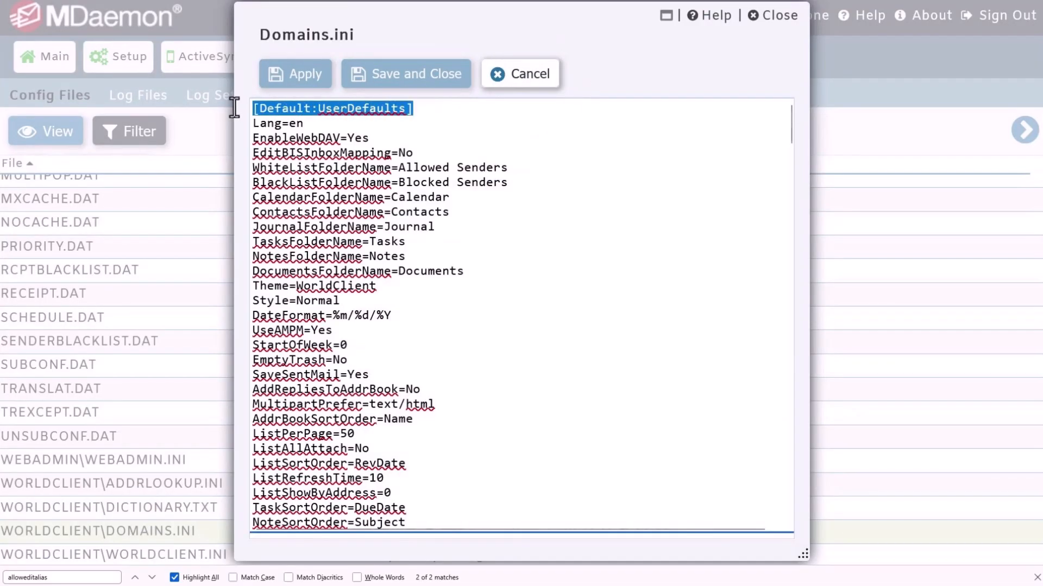
drag(475, 319, 225, 321)
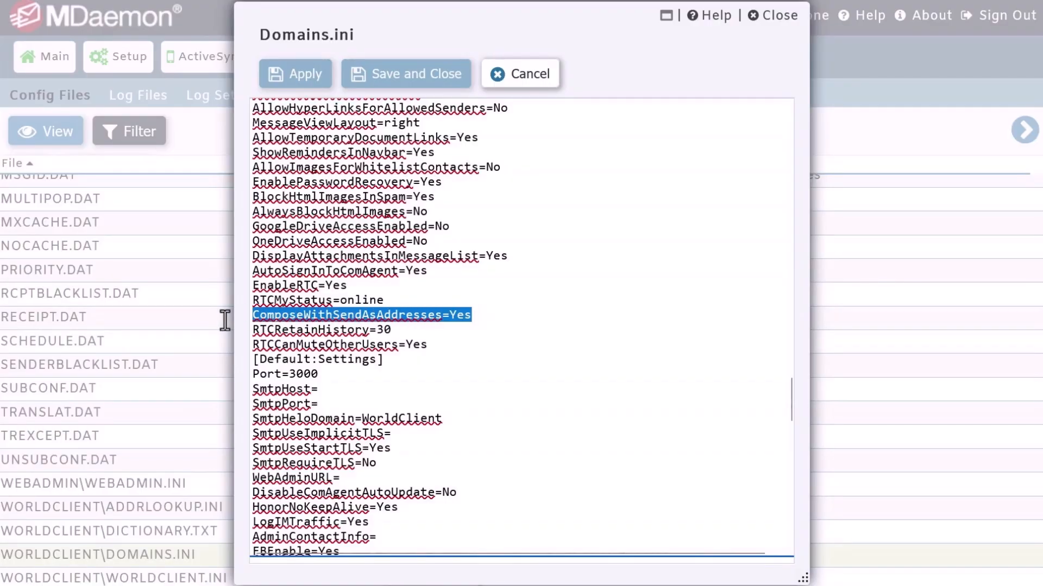
double_click(458, 316)
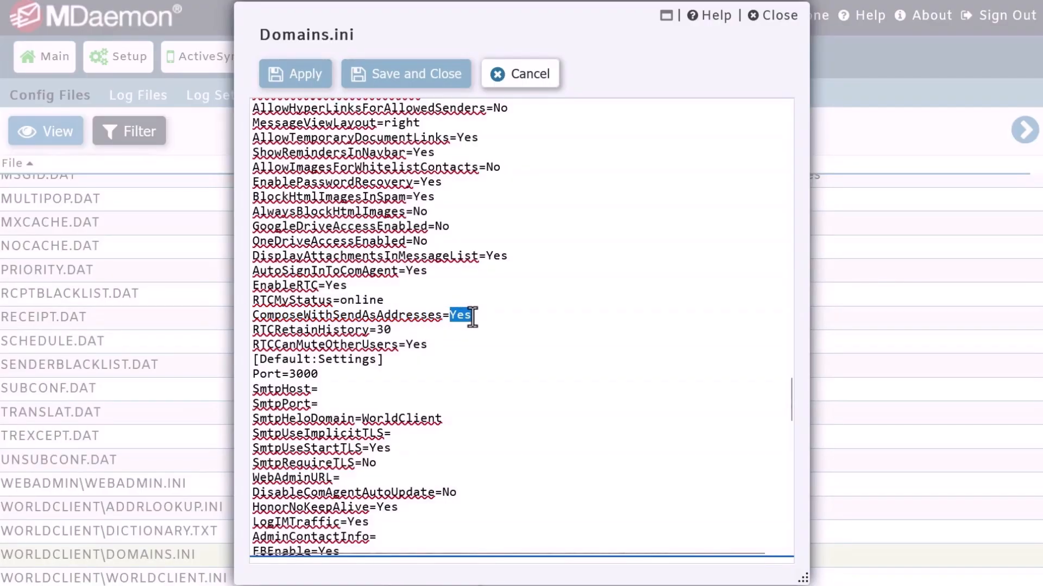
text(No)
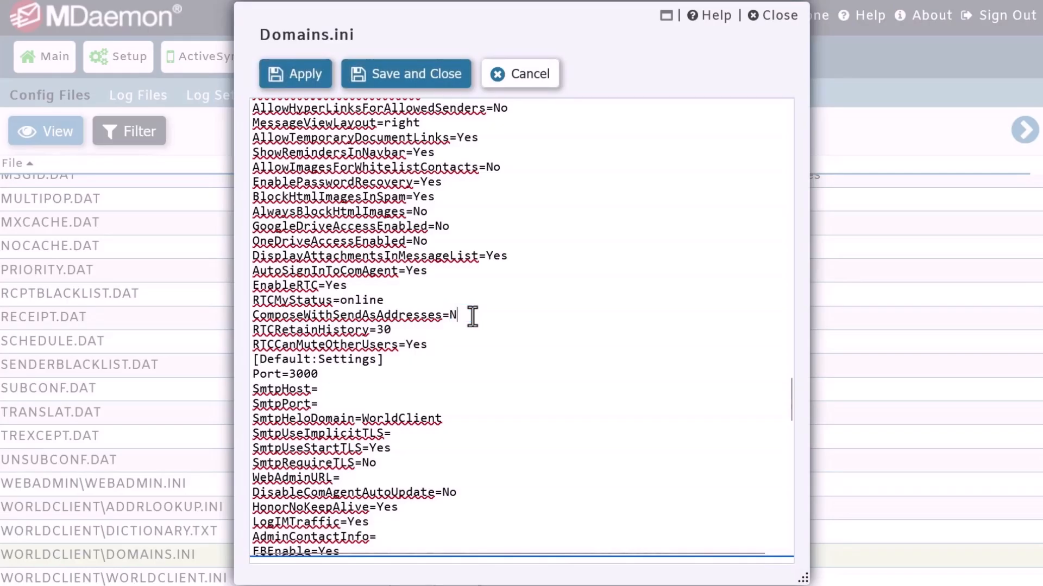